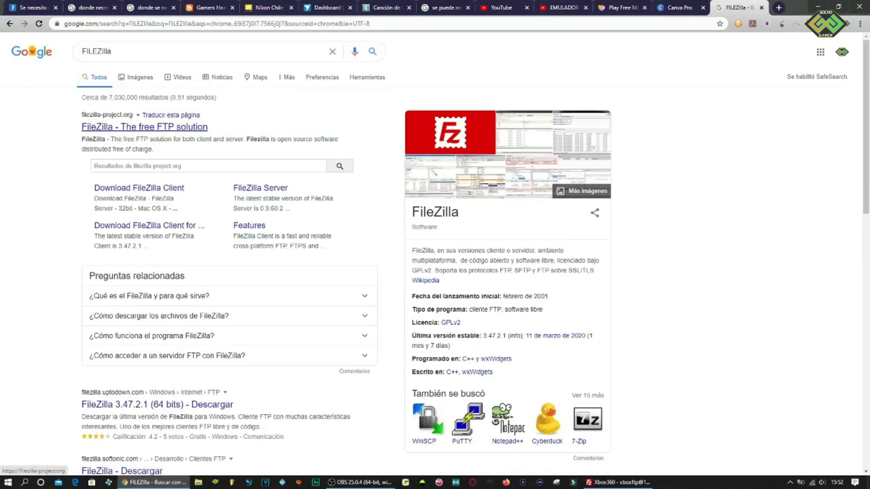
- Open the FileZilla site from the search results and try to download FileZilla Client for Windows (64bit)
{"action": "left_click", "coordinate": [144, 127]}
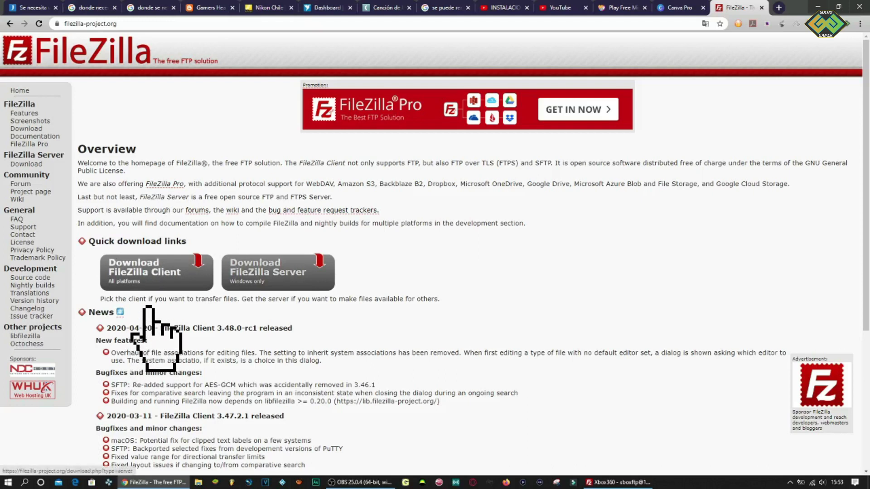
{"action": "left_click", "coordinate": [149, 272]}
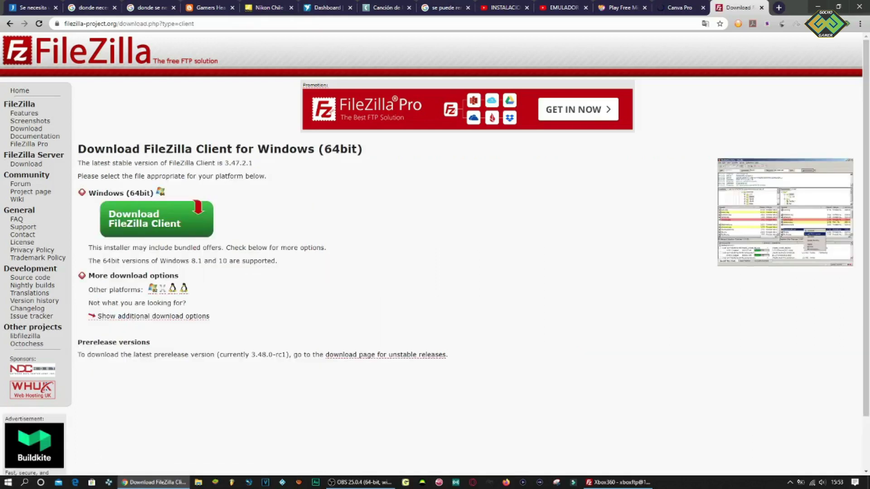
{"action": "left_click", "coordinate": [156, 218]}
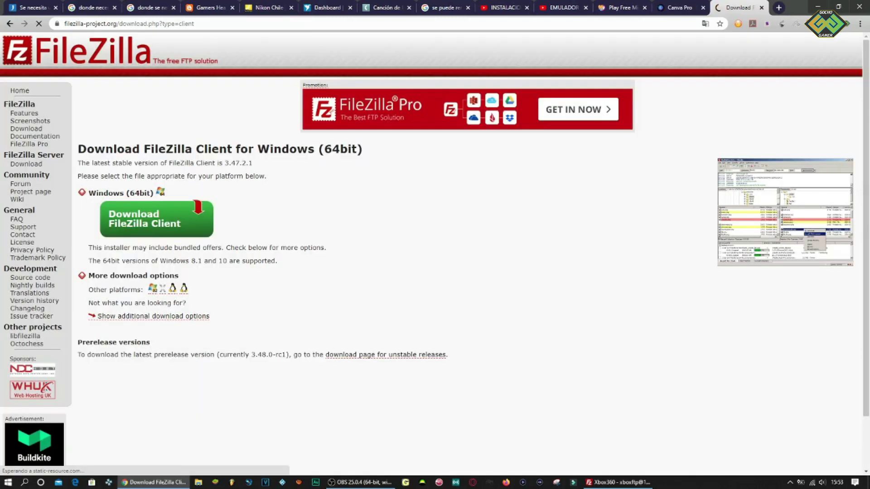
{"action": "left_click", "coordinate": [433, 330]}
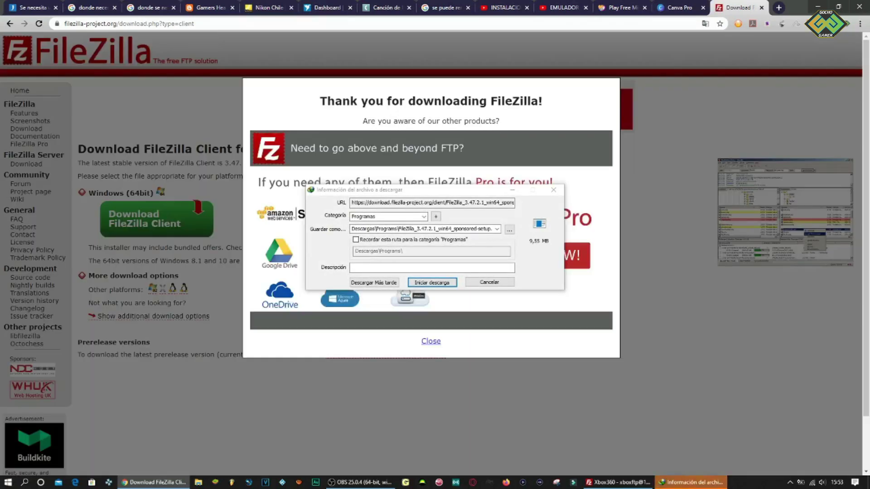
{"action": "left_click", "coordinate": [489, 283]}
{"action": "left_click", "coordinate": [431, 341]}
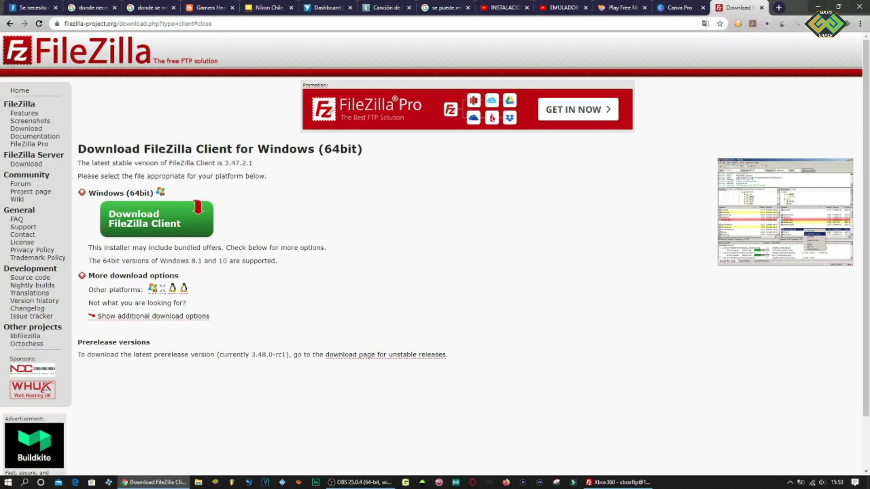
- Close the download page and the browser, and switch to the running FileZilla window
{"action": "left_click", "coordinate": [762, 8]}
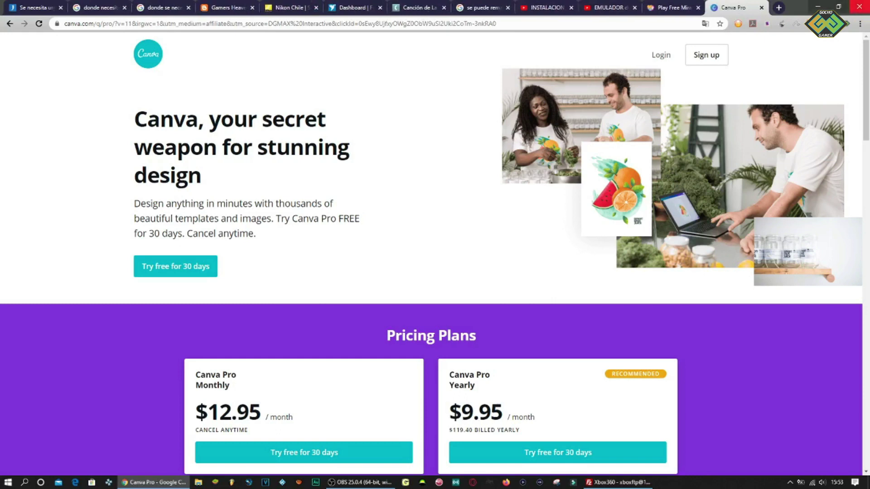
{"action": "left_click", "coordinate": [860, 7]}
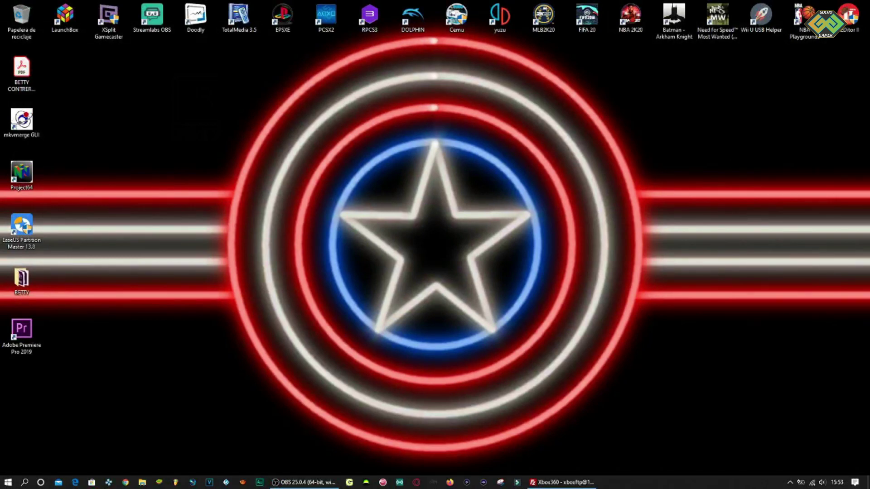
{"action": "left_click", "coordinate": [562, 482]}
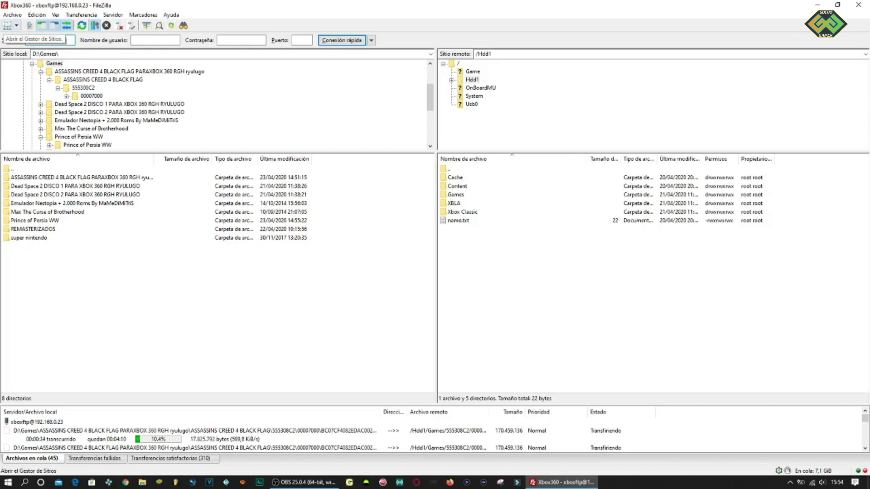
- Review the Xbox360 entry's server, port and user fields in the Site Manager, and close it
{"action": "left_click", "coordinate": [8, 26]}
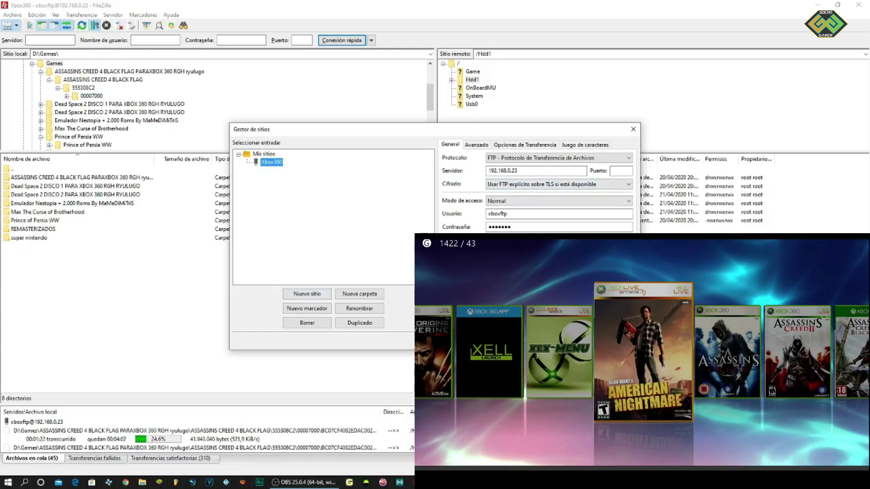
{"action": "left_click", "coordinate": [621, 171]}
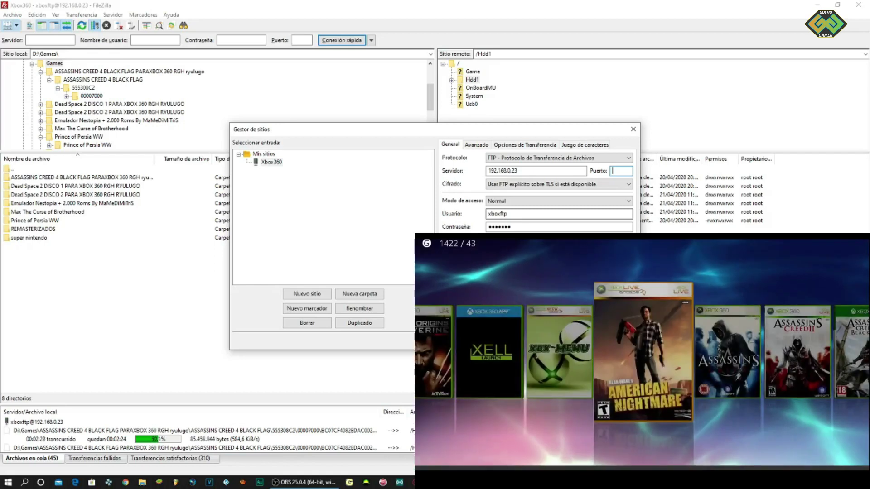
{"action": "double_click", "coordinate": [498, 214]}
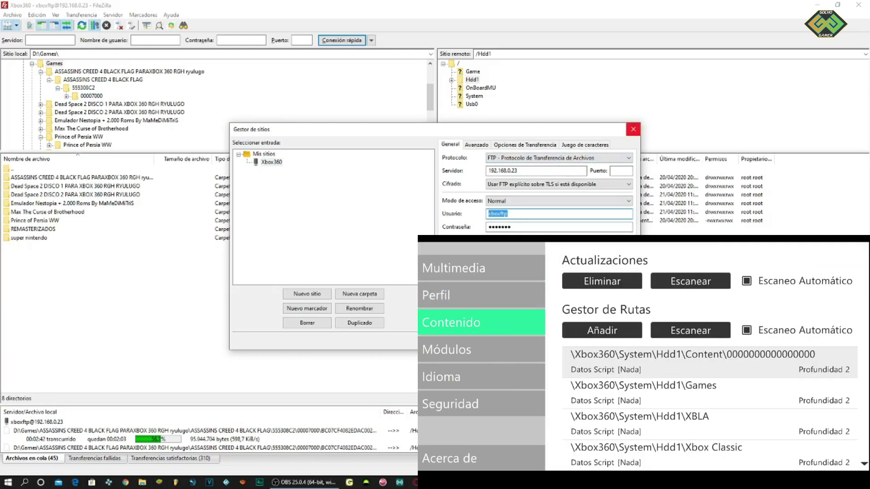
{"action": "left_click", "coordinate": [633, 129]}
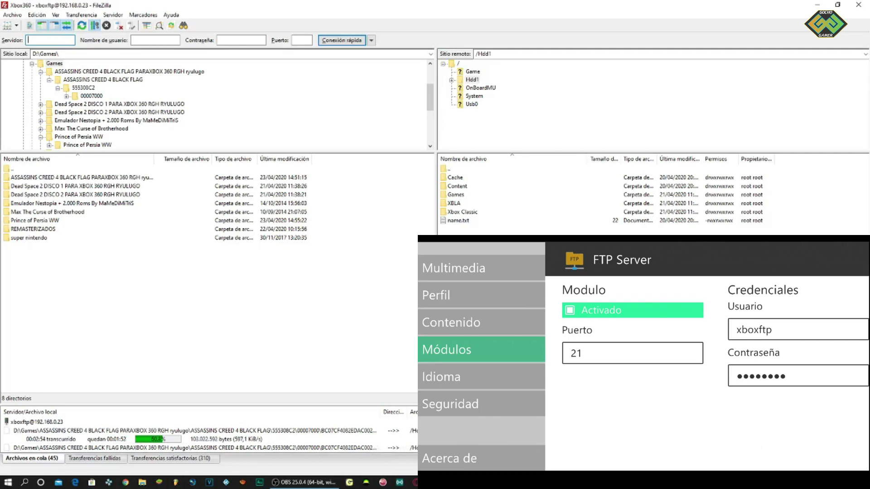
- Review the activation and port settings of the console's FTP Server module, and leave the module settings
{"action": "key", "text": "Down"}
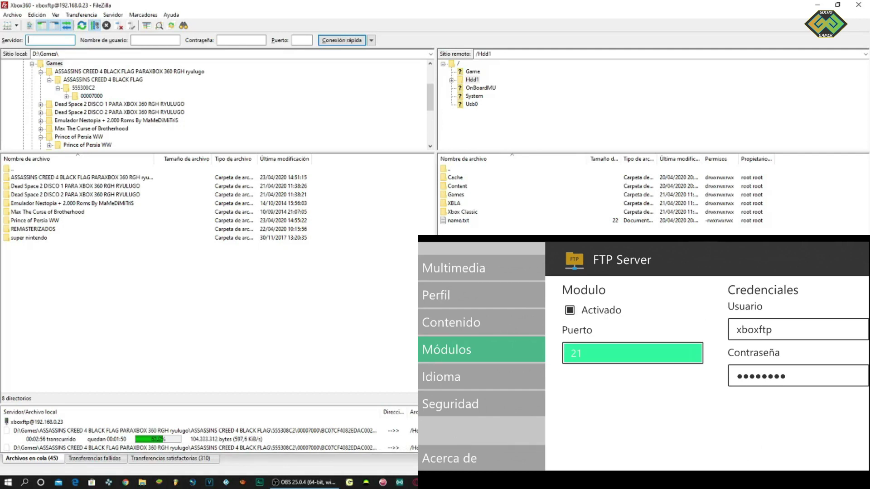
{"action": "key", "text": "Up"}
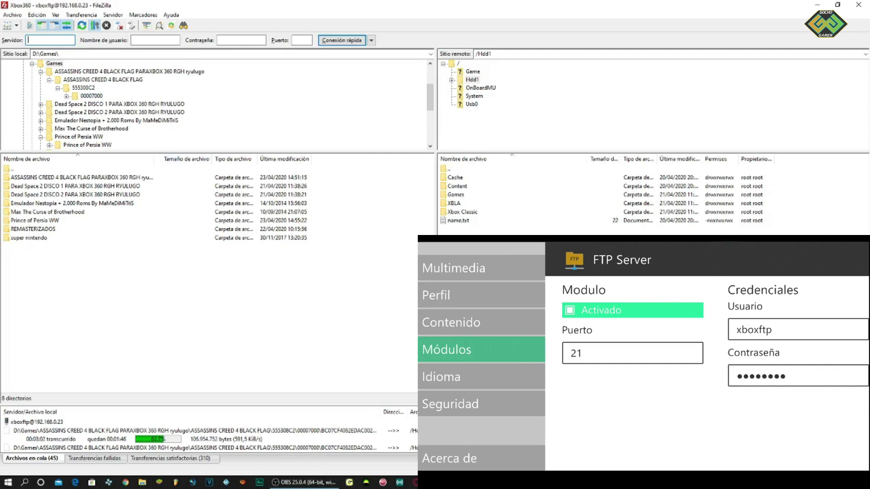
{"action": "key", "text": "Escape"}
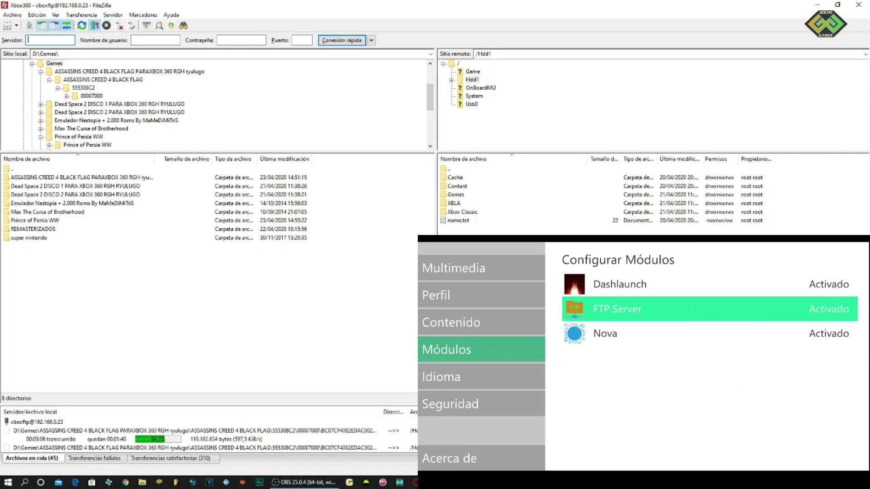
{"action": "key", "text": "Escape"}
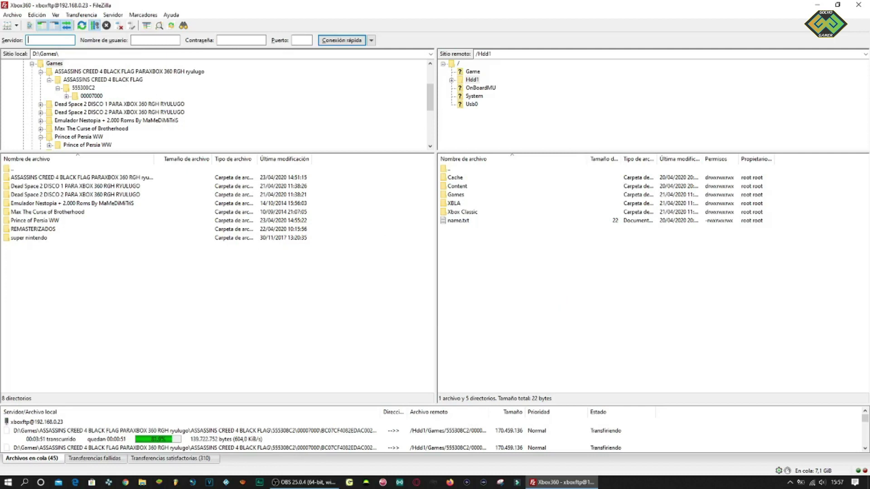
- Open the local game folder Max The Curse of Brotherhood
{"action": "double_click", "coordinate": [47, 212]}
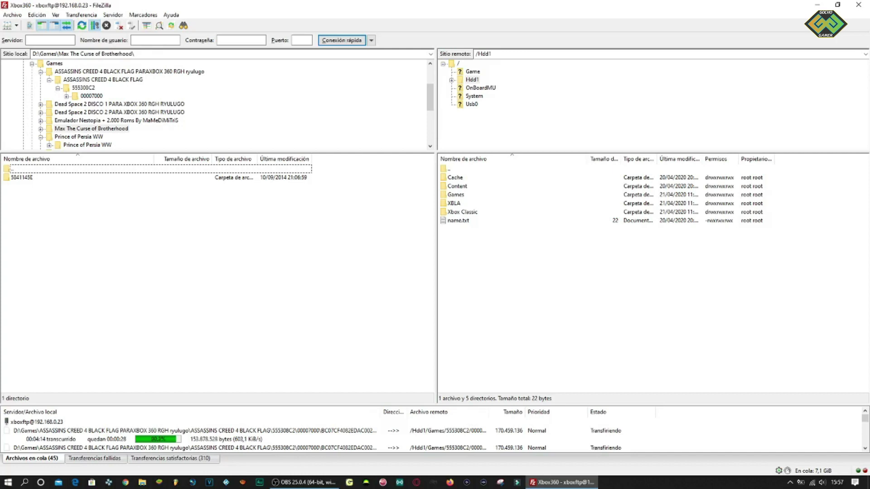
{"action": "key", "text": "Return"}
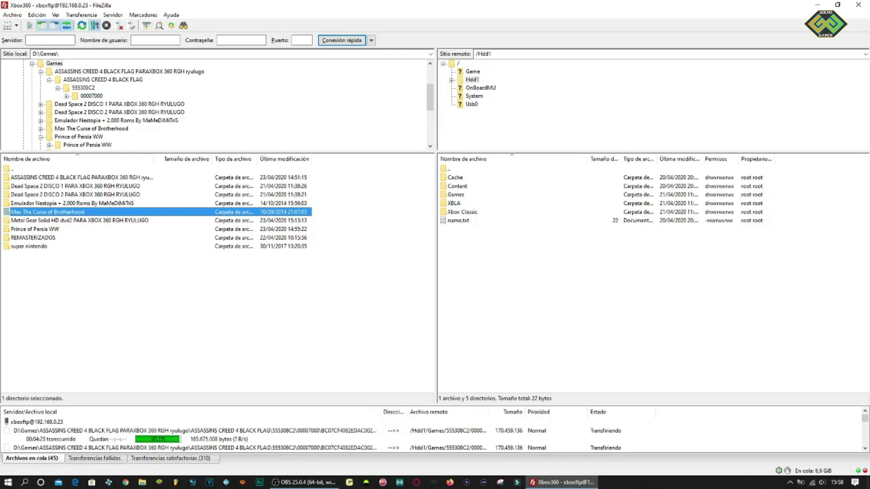
{"action": "key", "text": "Return"}
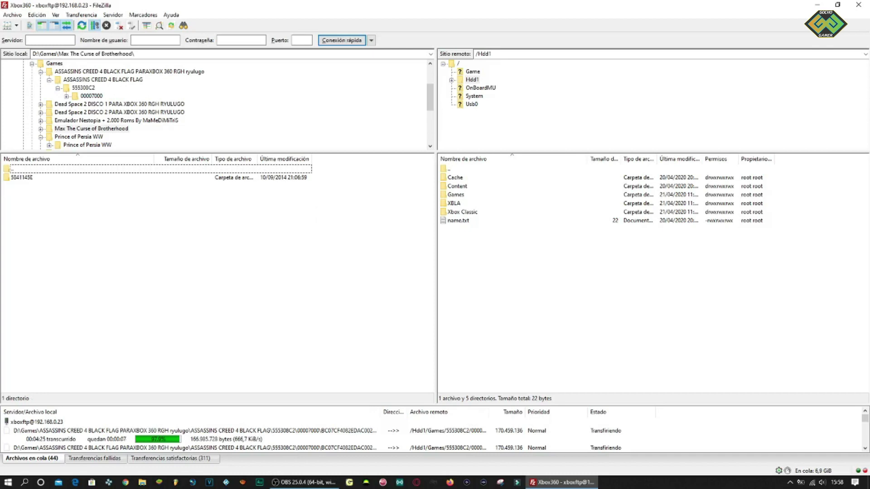
- Upload the local folder 5841145E to the XBLA folder in the console's Hdd1
{"action": "left_click", "coordinate": [22, 177]}
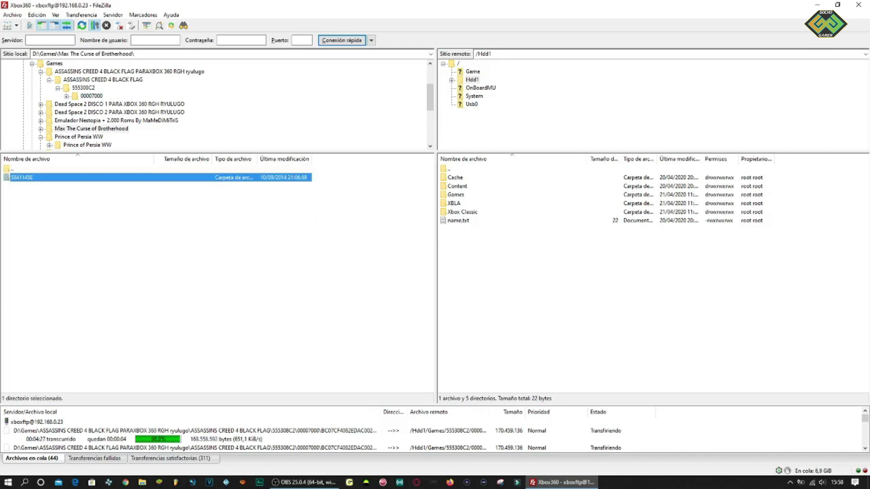
{"action": "left_click", "coordinate": [463, 212]}
{"action": "left_click", "coordinate": [454, 203]}
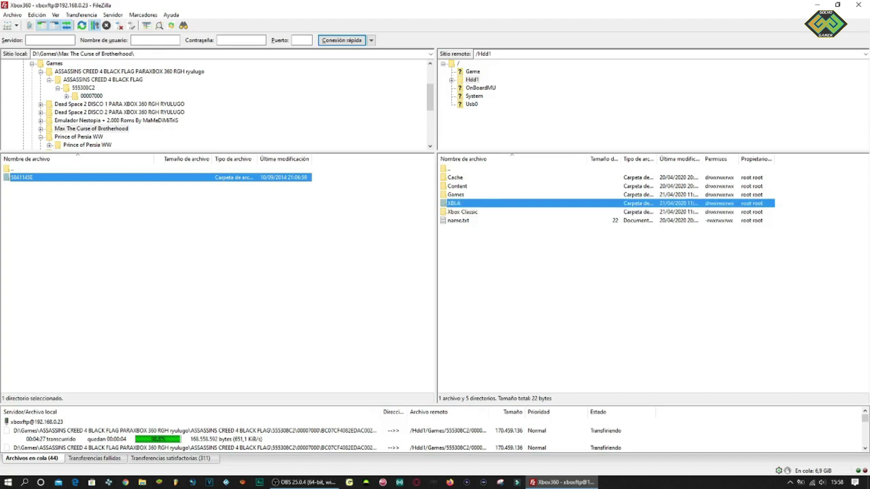
{"action": "key", "text": "Up"}
{"action": "key", "text": "Up"}
{"action": "key", "text": "Down"}
{"action": "key", "text": "Down"}
{"action": "key", "text": "Down"}
{"action": "key", "text": "Up"}
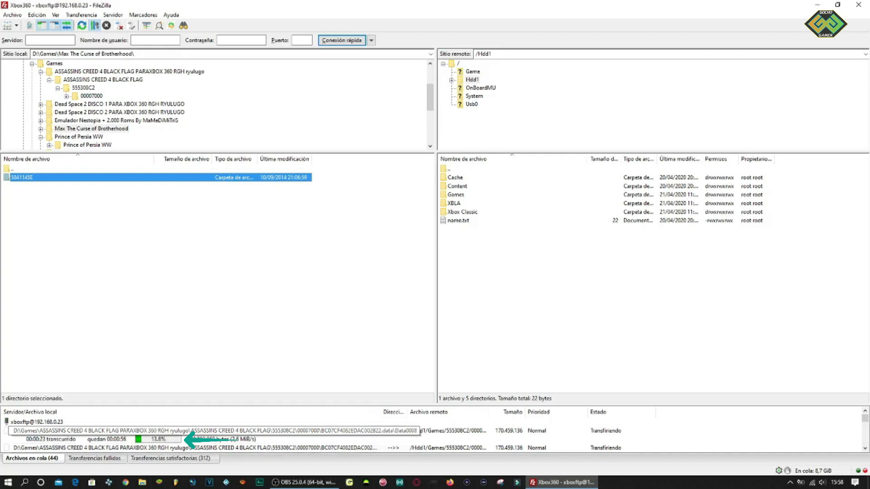
- Examine the list of queued file transfers down to its end and back to its start
{"action": "scroll", "coordinate": [195, 440], "scroll_direction": "down", "scroll_amount": 3}
{"action": "scroll", "coordinate": [195, 435], "scroll_direction": "down", "scroll_amount": 1}
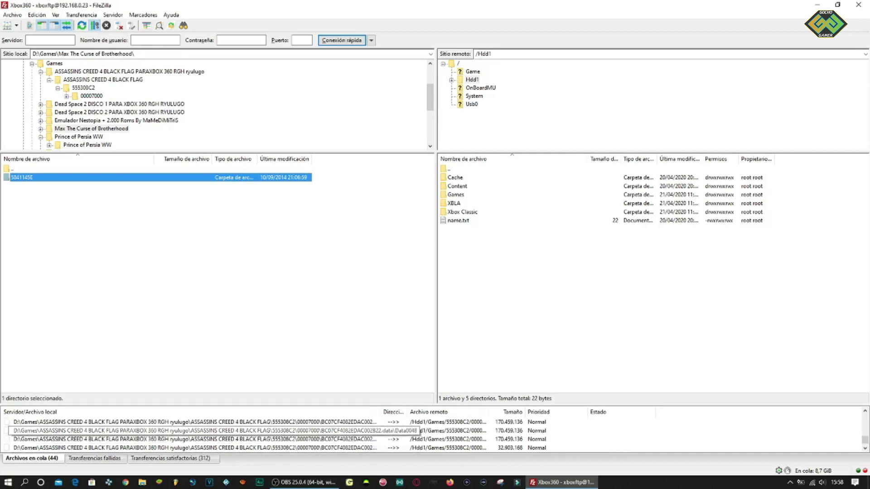
{"action": "scroll", "coordinate": [194, 435], "scroll_direction": "down", "scroll_amount": 1}
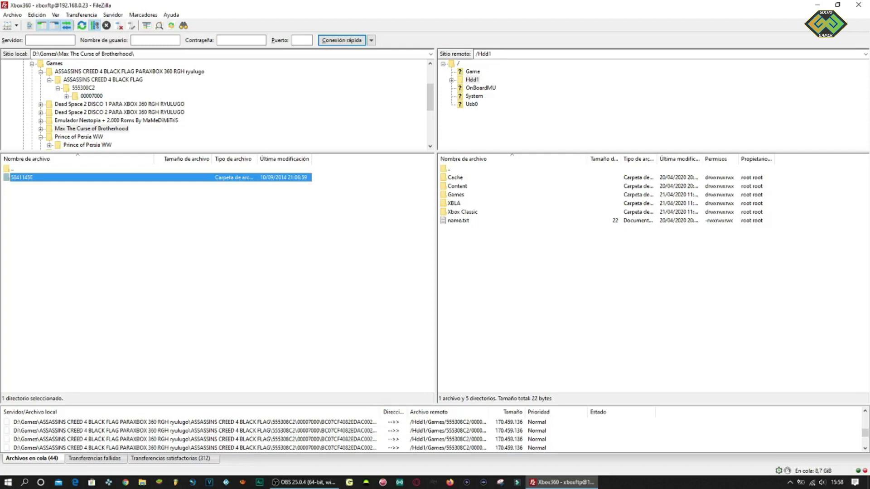
{"action": "scroll", "coordinate": [195, 441], "scroll_direction": "up", "scroll_amount": 5}
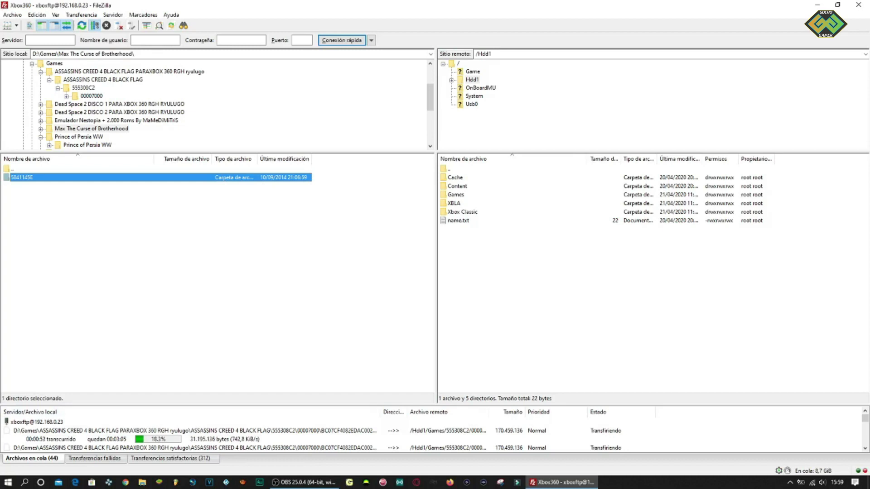
- Check the failed transfers for the option to reset and requeue all, and view the queue's processing options
{"action": "left_click", "coordinate": [94, 458]}
{"action": "right_click", "coordinate": [154, 430]}
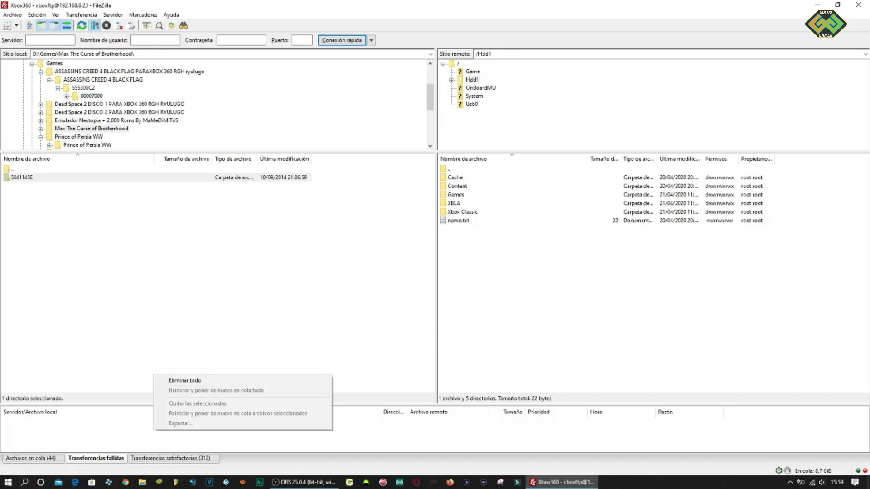
{"action": "left_click", "coordinate": [215, 390]}
{"action": "right_click", "coordinate": [260, 435]}
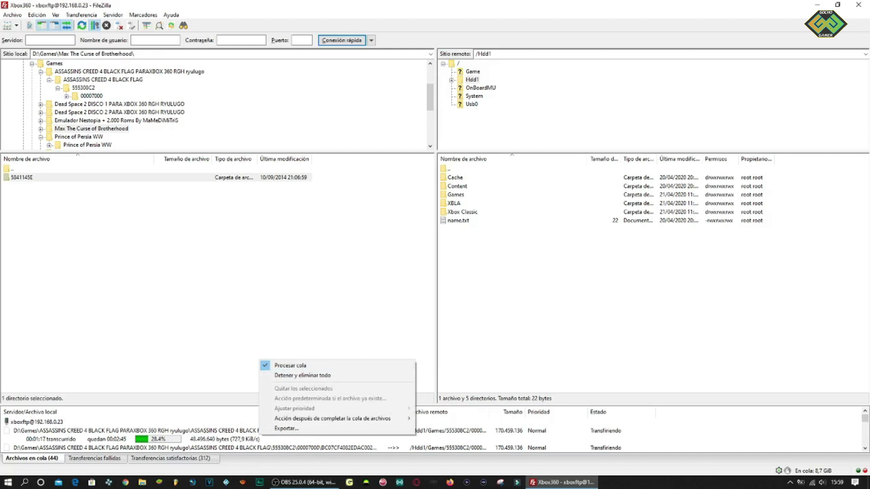
{"action": "key", "text": "Escape"}
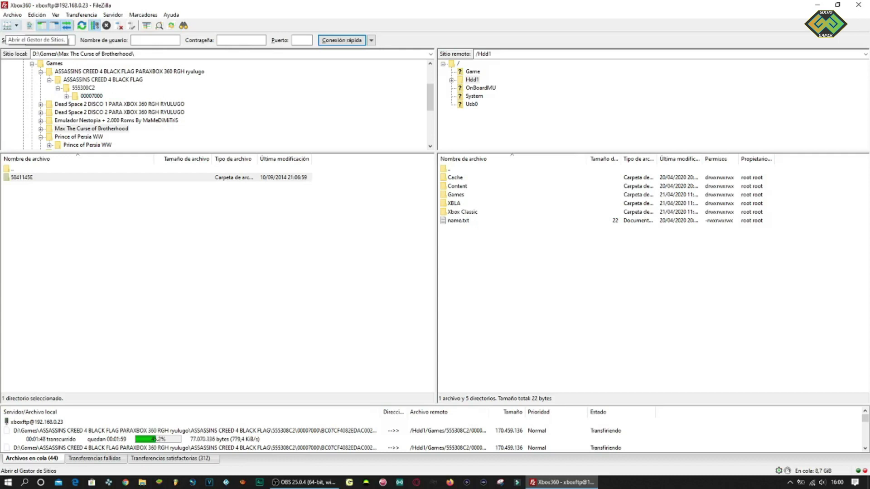
- Look at the Xbox360 connection settings in the Site Manager again and close it
{"action": "key", "text": "ctrl+s"}
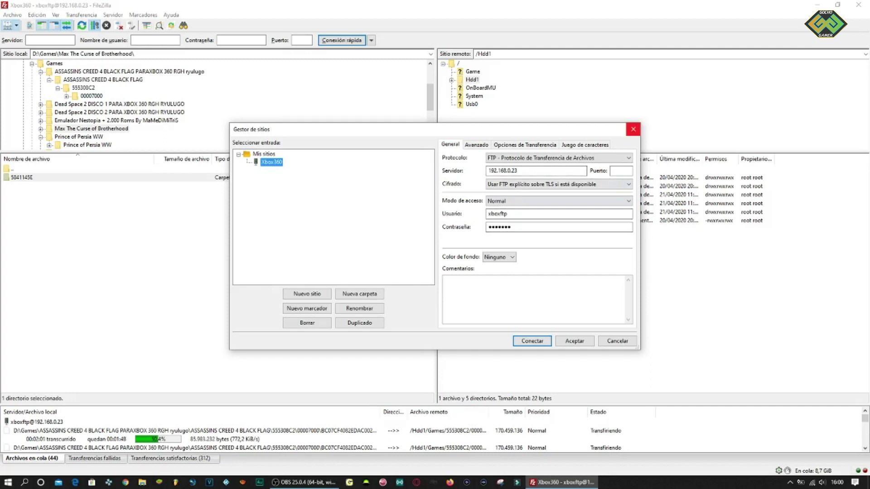
{"action": "left_click", "coordinate": [633, 129]}
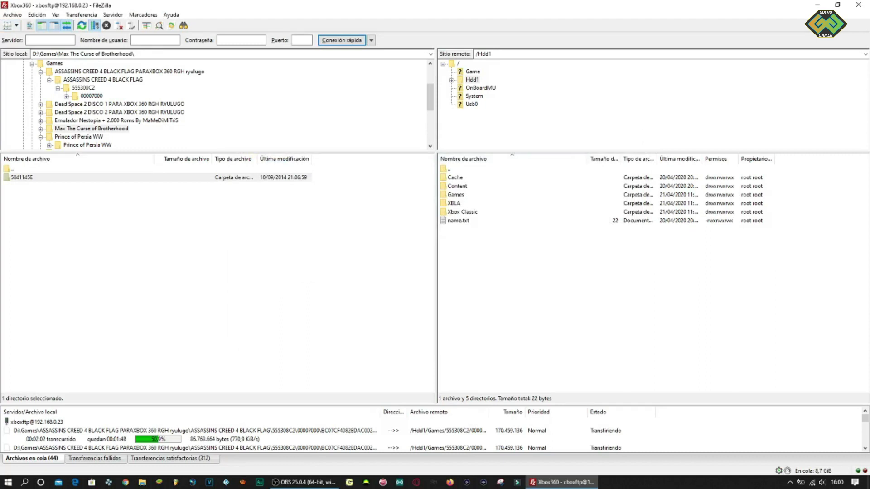
- Go back to the local Games folder and show the desktop
{"action": "key", "text": "BackSpace"}
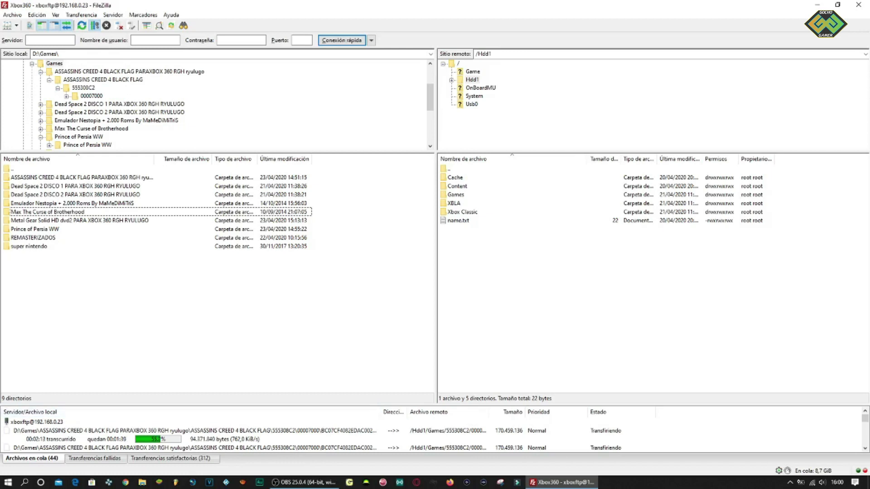
{"action": "key", "text": "super+d"}
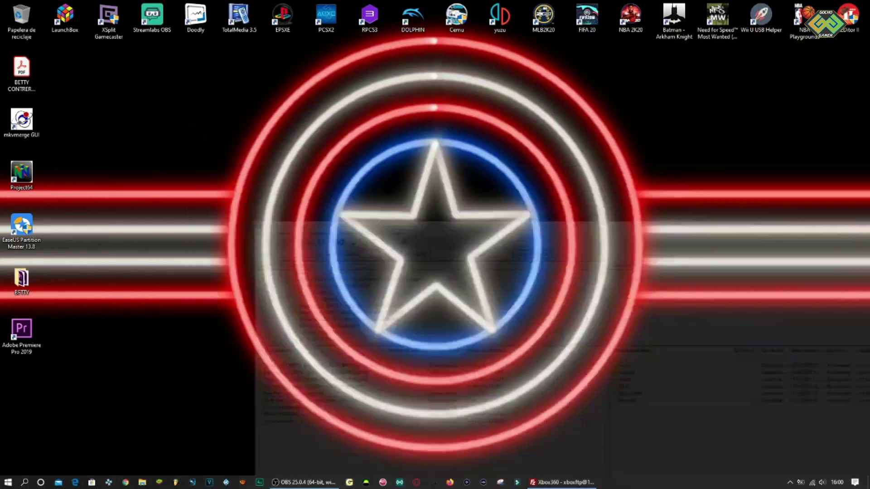